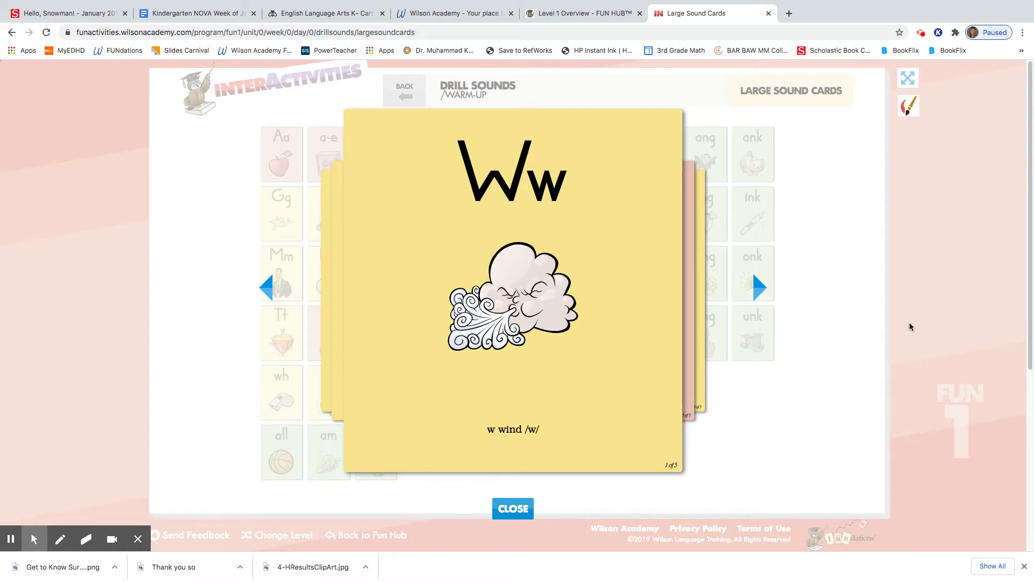
Advance the Large Sound Cards deck past x–fox to card 3 of 5, v–van
click(760, 288)
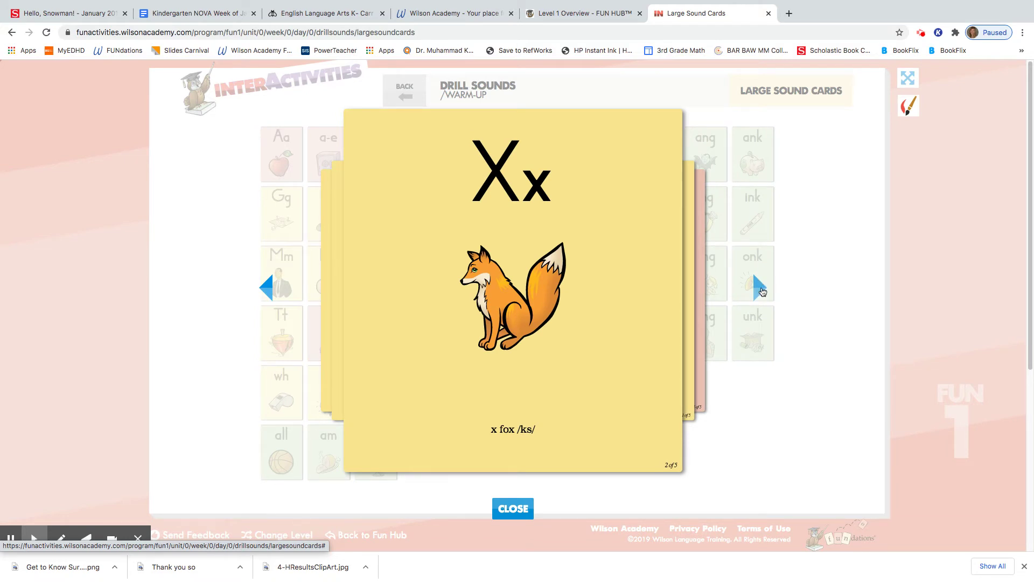
click(761, 286)
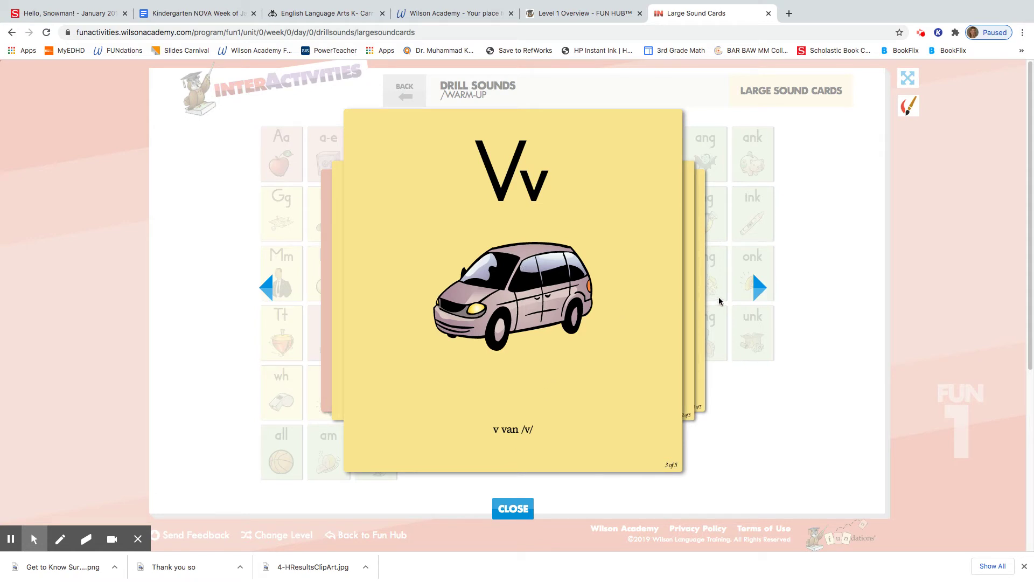
Advance the deck to card 4, j–jug
click(758, 287)
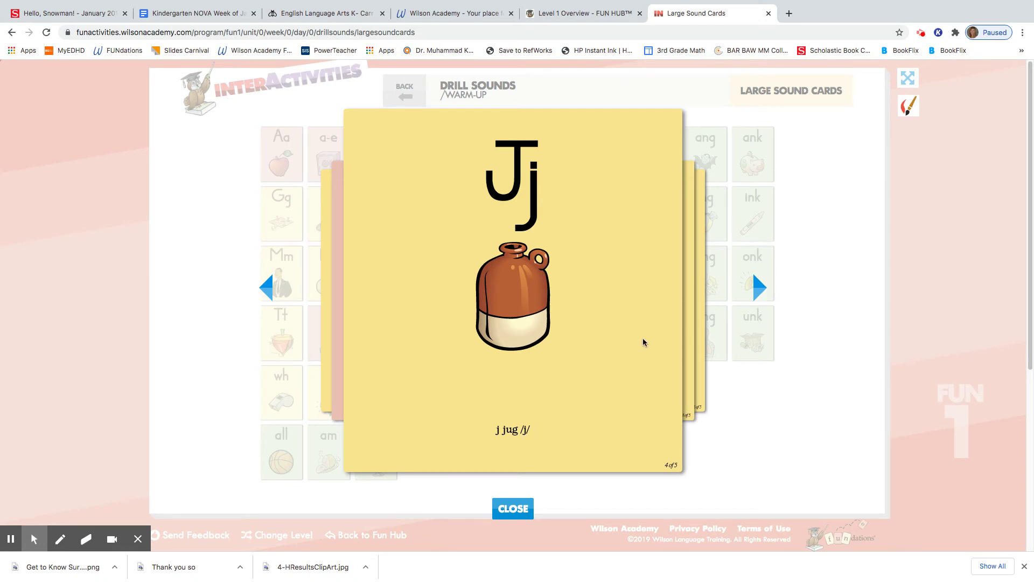
Advance to the final card 5 of 5, e–Ed /ĕ/
click(758, 287)
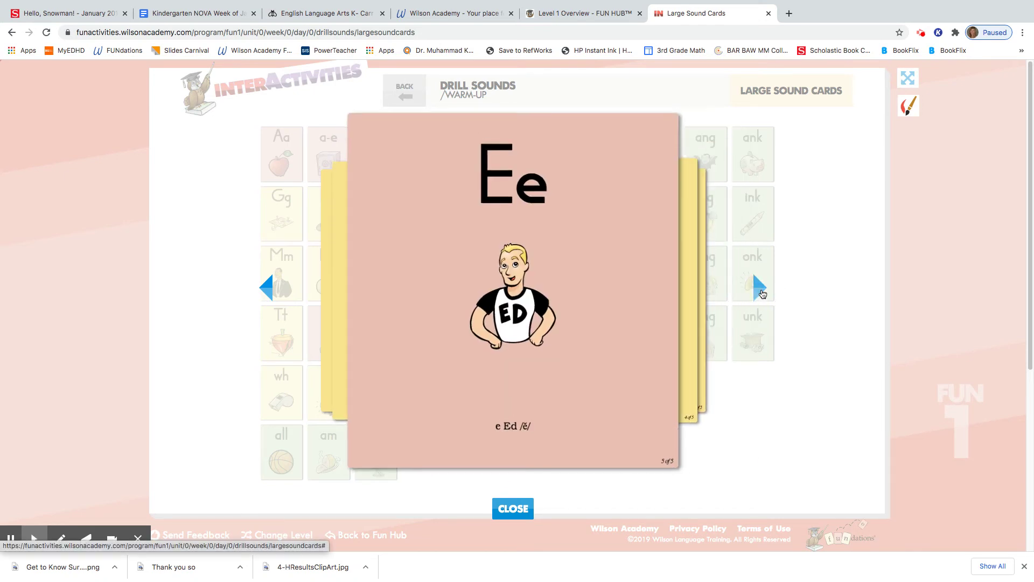